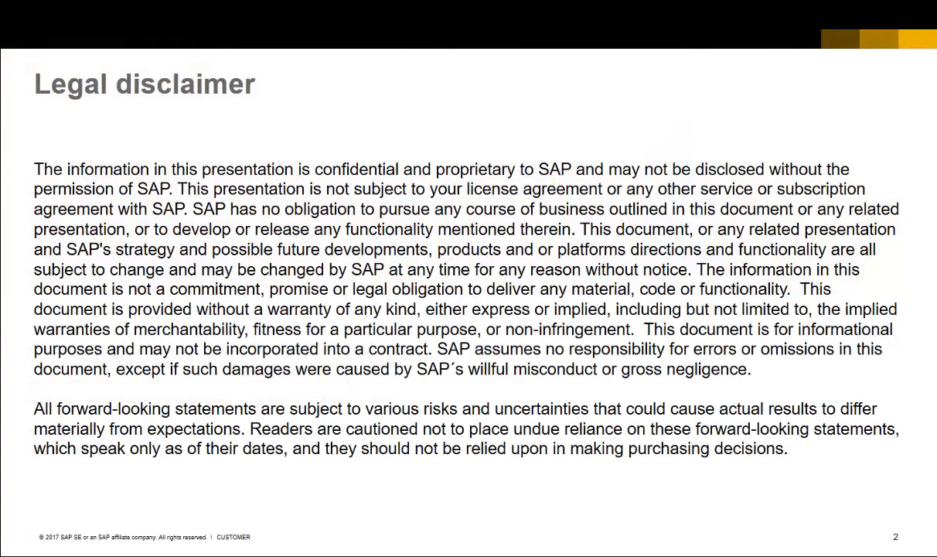
Step: Advance past the legal disclaimer to the Cost Accounting Ledger (3/3) slide
key("Right")
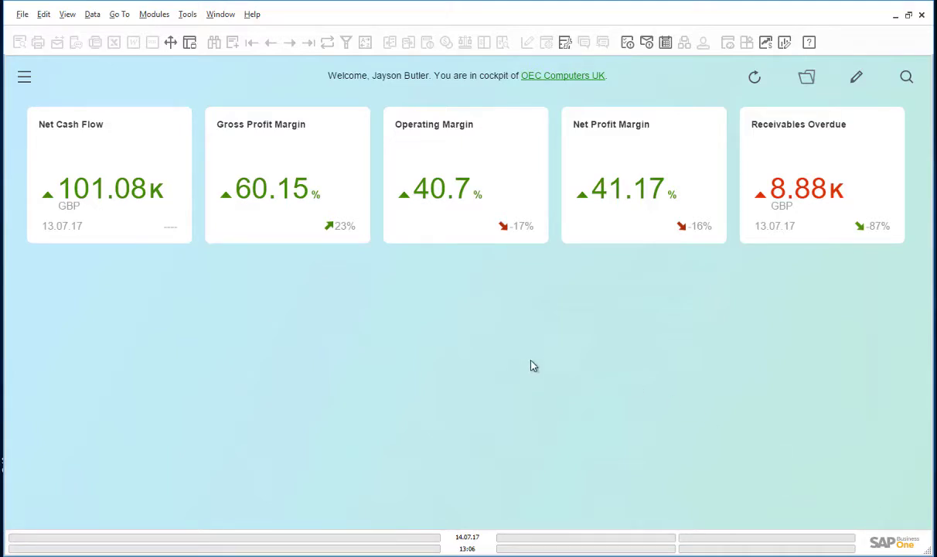
Step: Find AP Invoice through the 'ap in' module search and step back to invoice 727
left_click(26, 77)
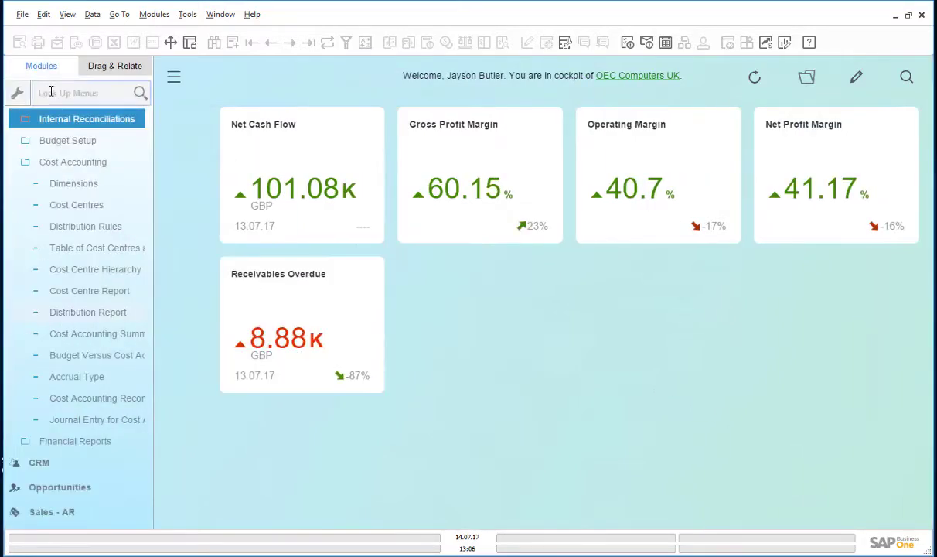
left_click(76, 92)
type("ap in")
left_click(48, 143)
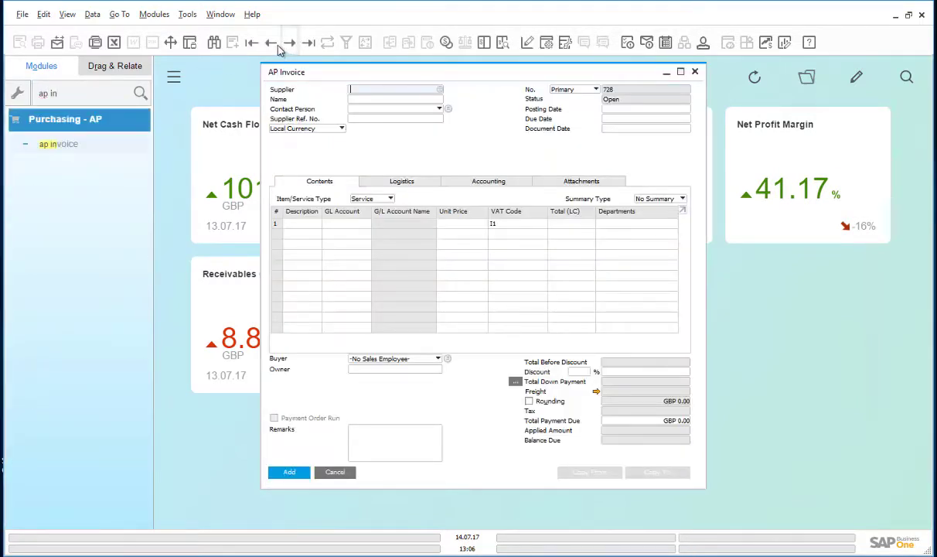
left_click(271, 43)
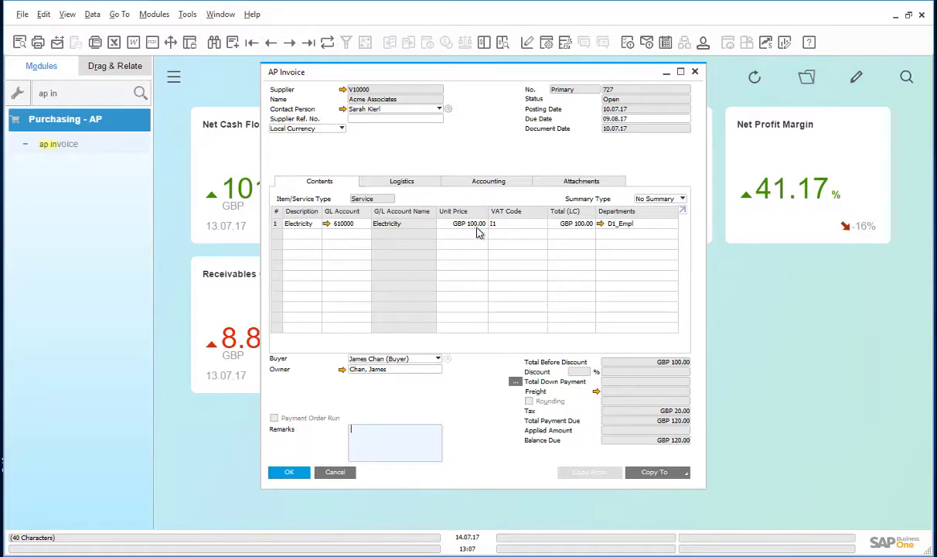
left_click(601, 225)
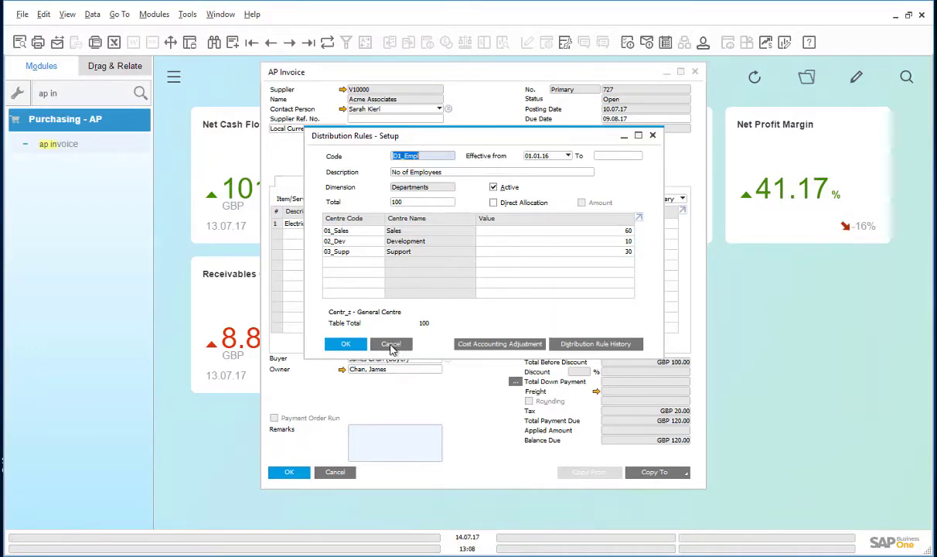
left_click(348, 344)
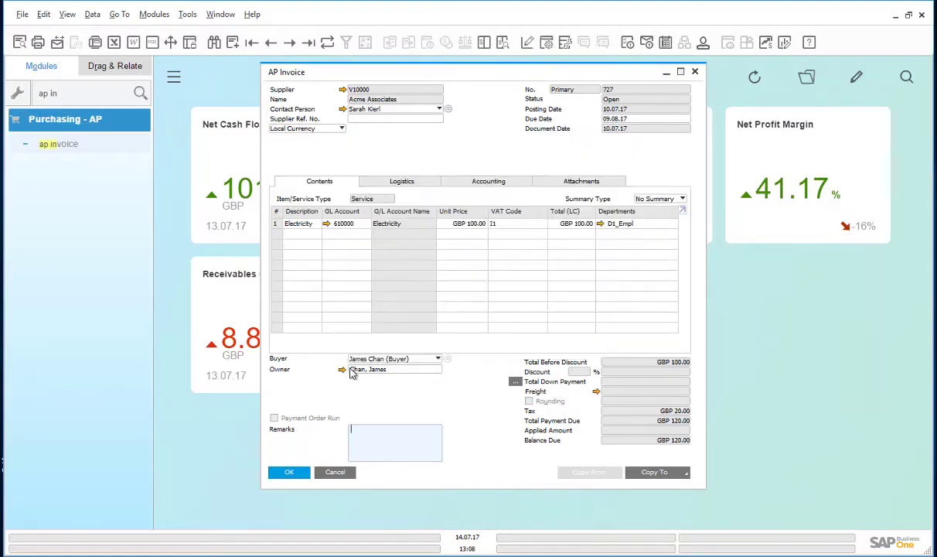
Step: Close the invoice, run the Distribution Report with default criteria, and select the D1_Empl row
left_click(289, 471)
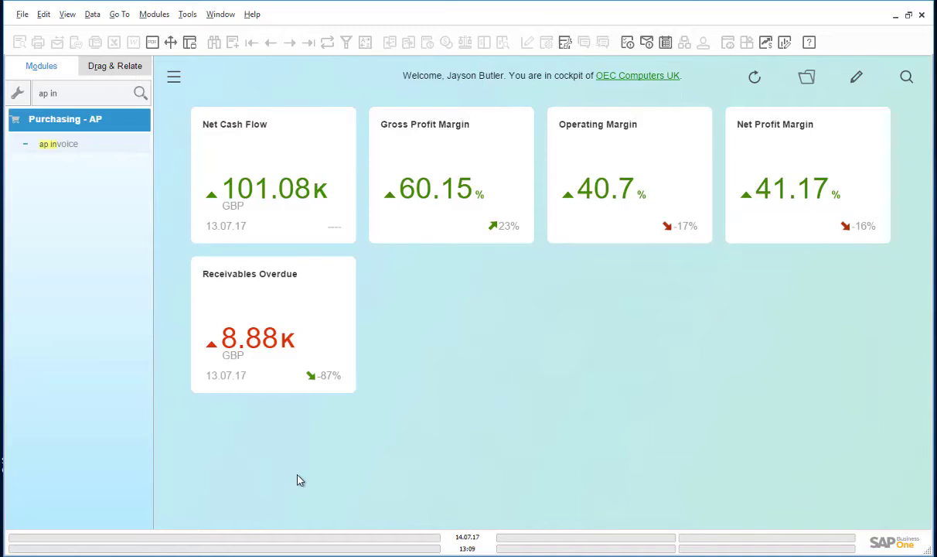
triple_click(73, 93)
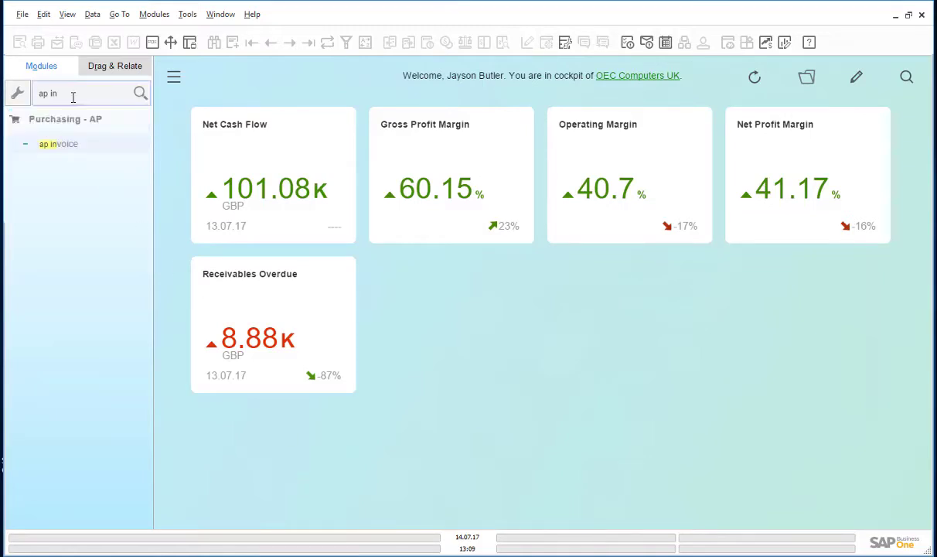
type("distrib")
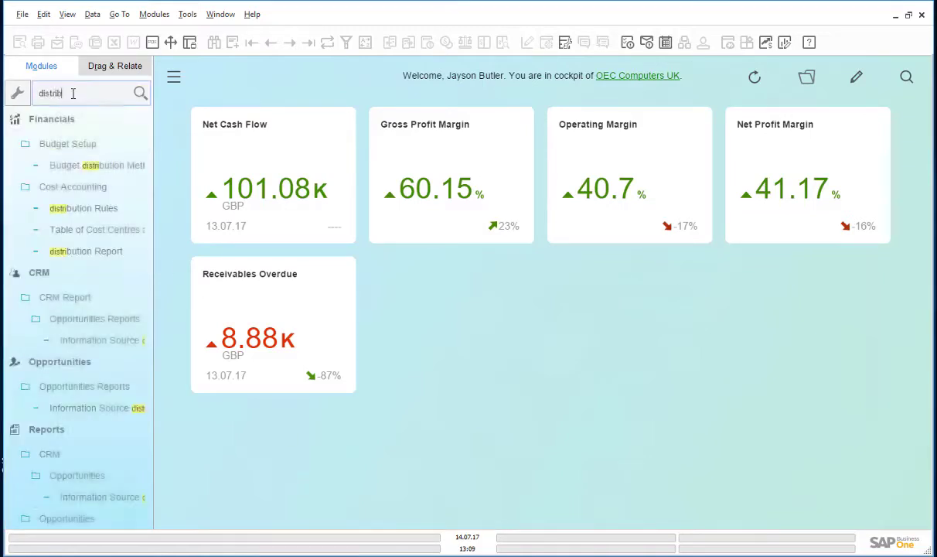
type("ution")
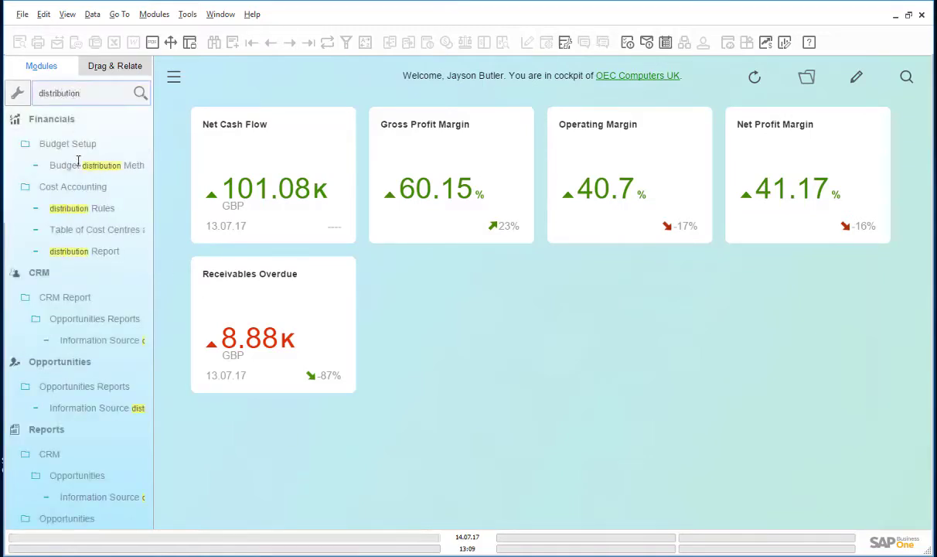
left_click(83, 252)
left_click(493, 425)
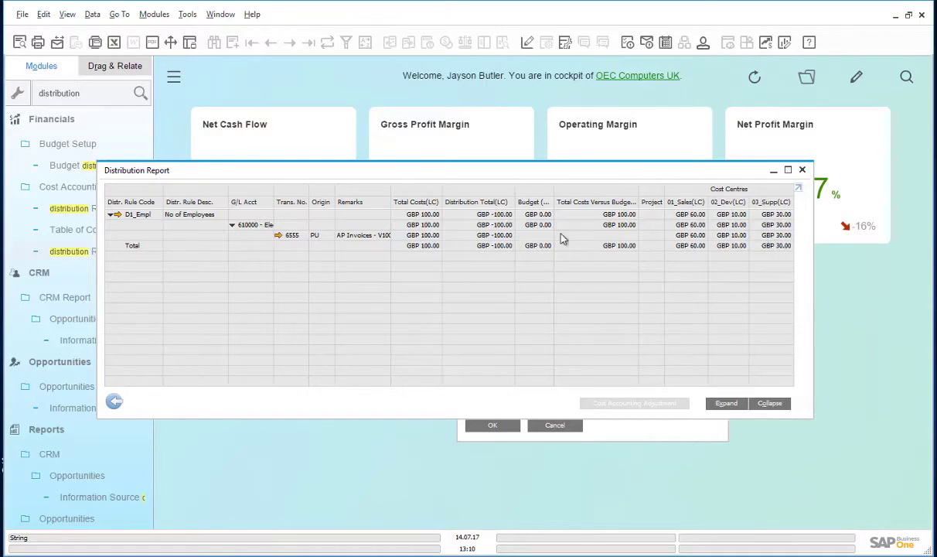
left_click(135, 217)
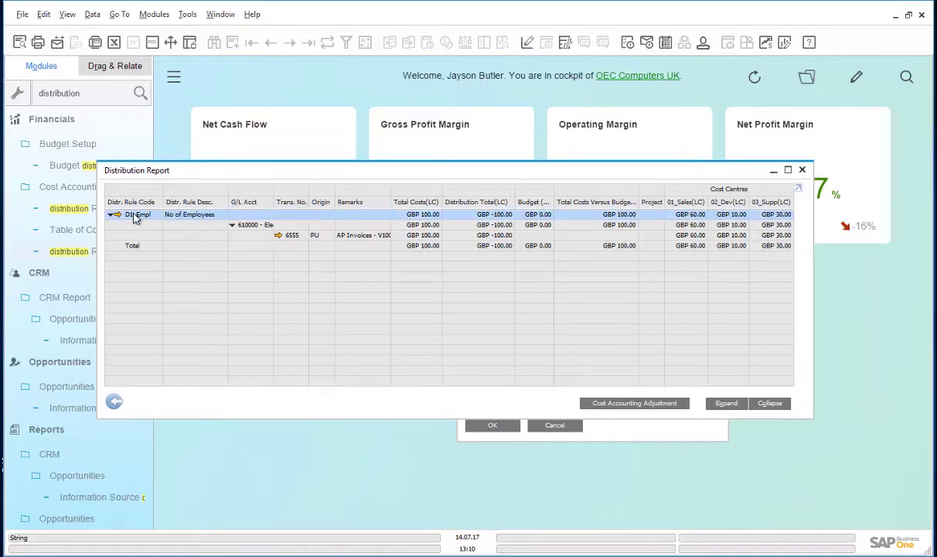
Step: Start a D1_Empl adjustment entry debiting GBP 10.00 to 02_Dev on line 1
left_click(631, 404)
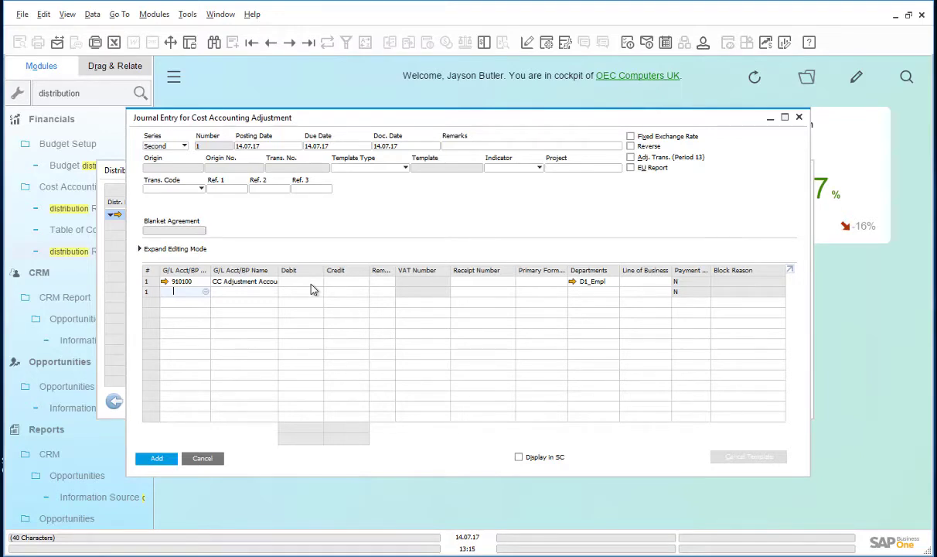
left_click(310, 284)
left_click(615, 284)
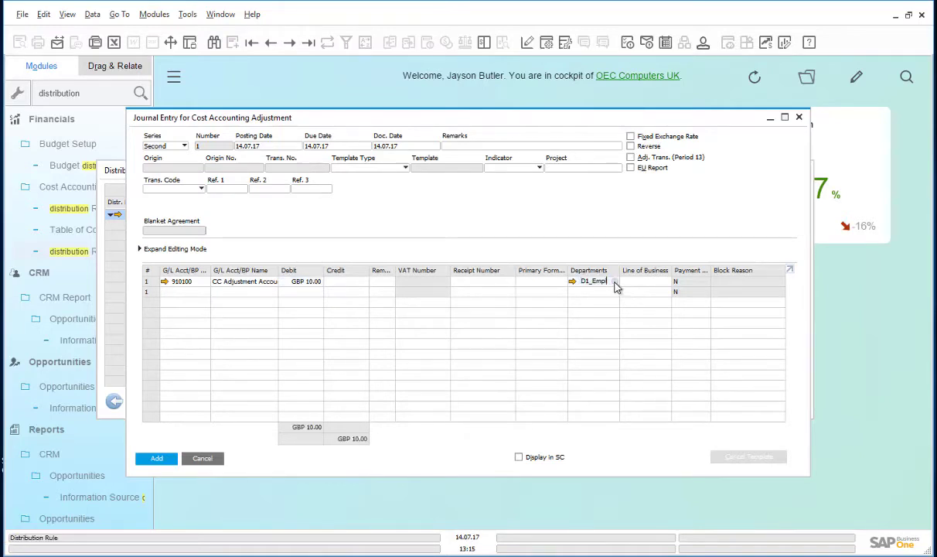
left_click(616, 283)
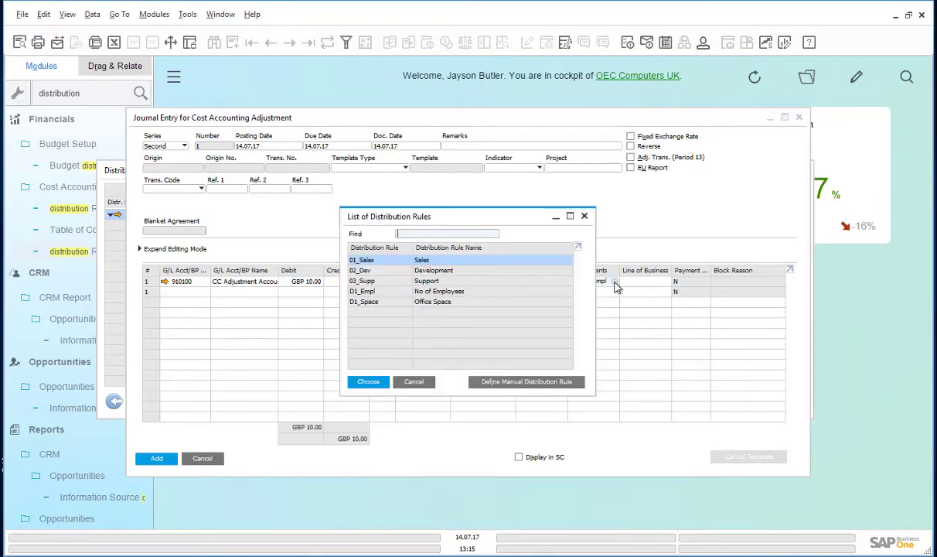
left_click(401, 270)
left_click(368, 382)
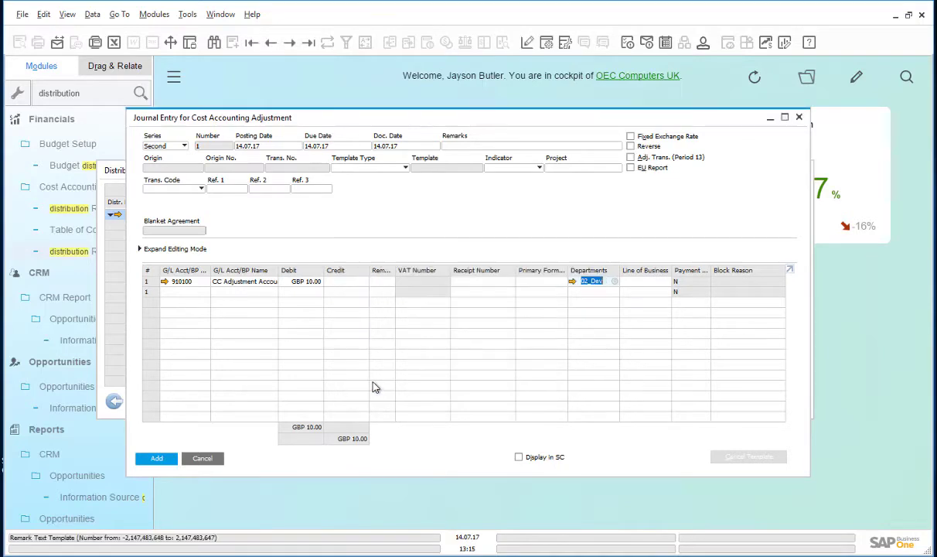
Step: Add line 2 on account 910100 crediting GBP 10.00 to 03_Supp, then open the account record
left_click(184, 293)
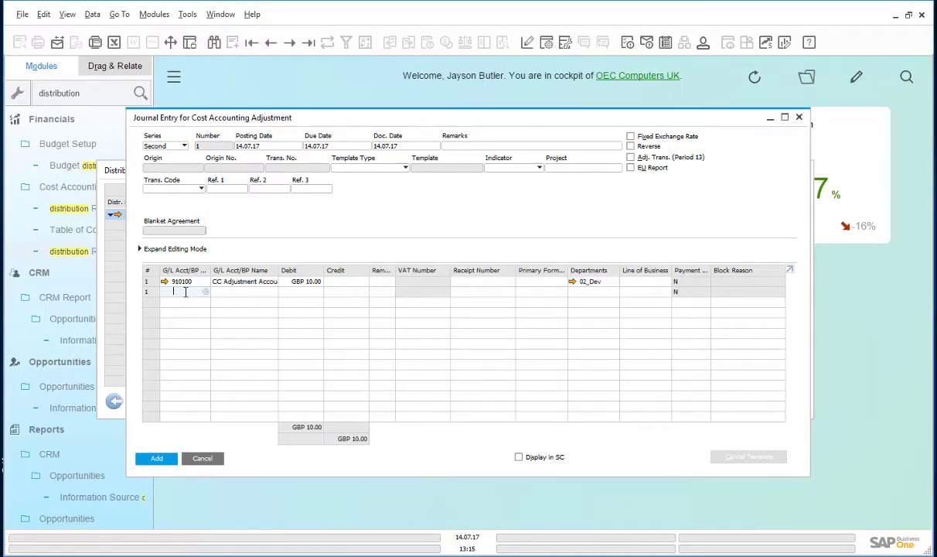
type("910100")
key("Tab")
left_click(339, 293)
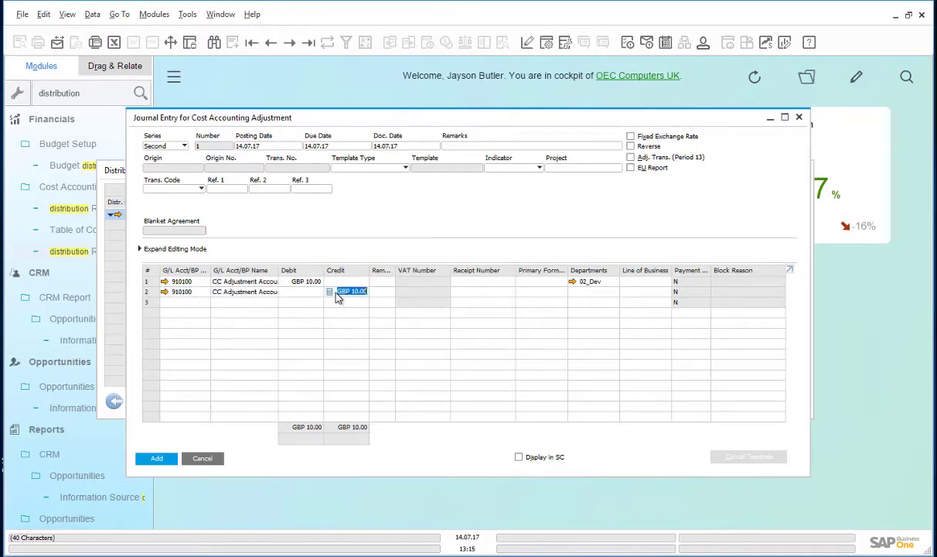
left_click(608, 296)
left_click(614, 293)
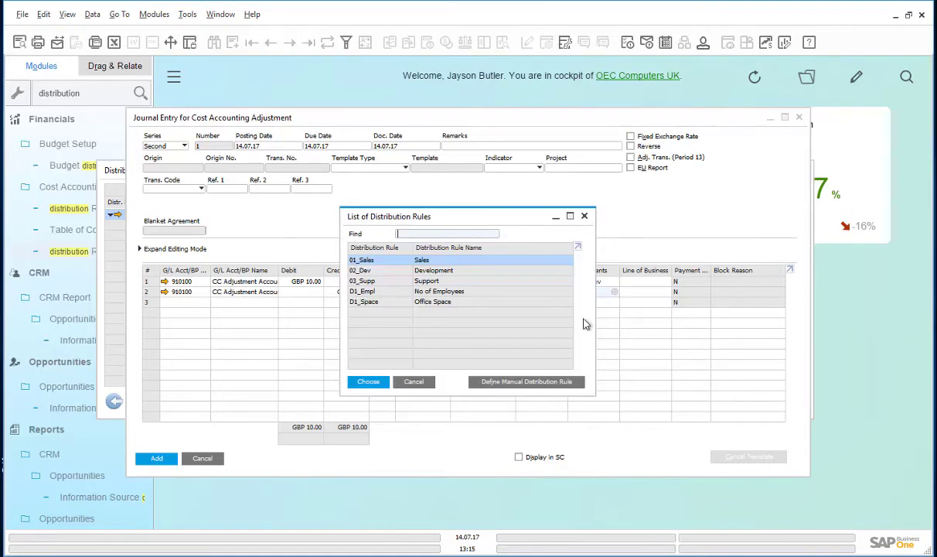
left_click(372, 281)
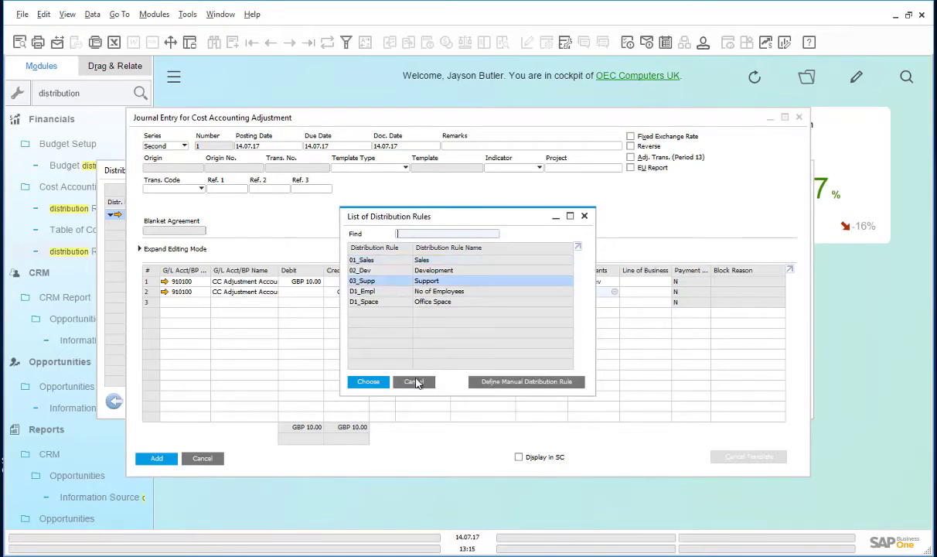
left_click(369, 382)
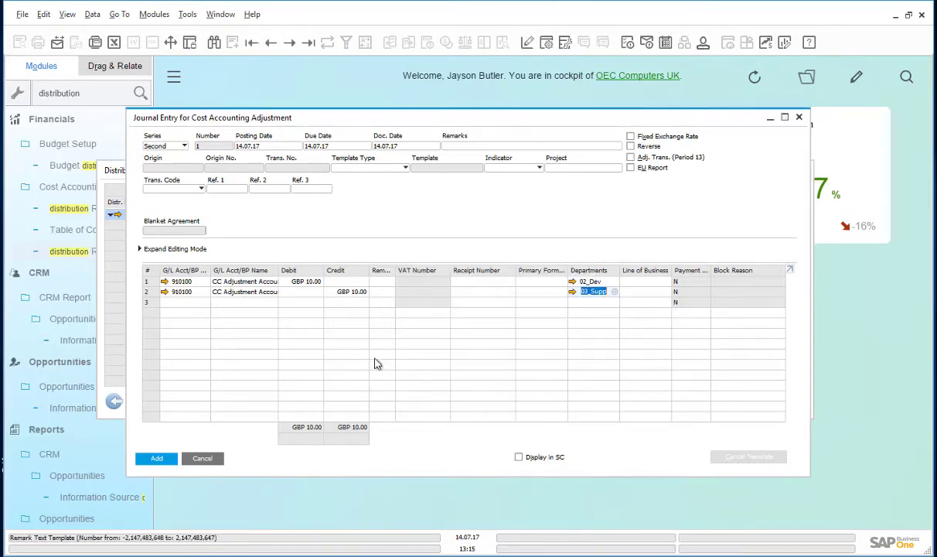
left_click(165, 282)
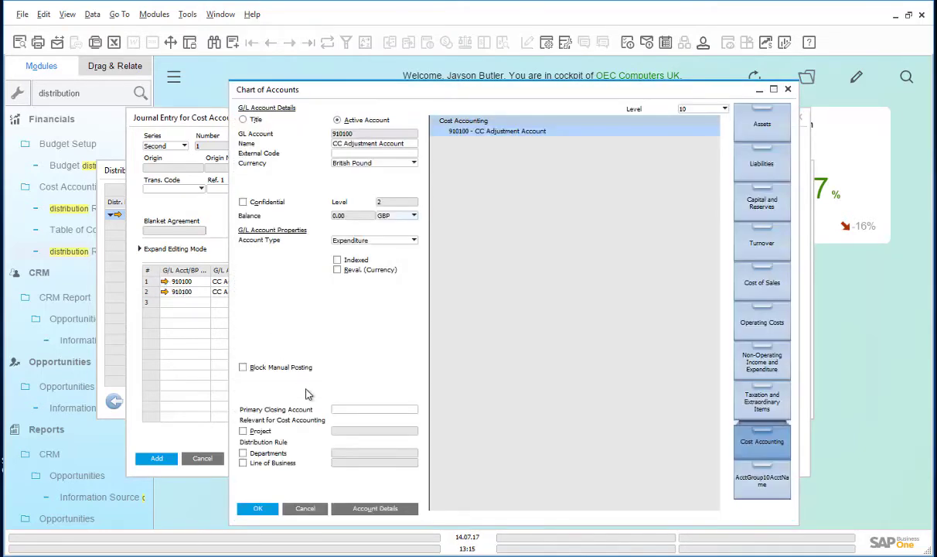
Step: Review account 910100's details, post the GBP 10 adjustment entry, and cancel the new blank one
left_click(377, 509)
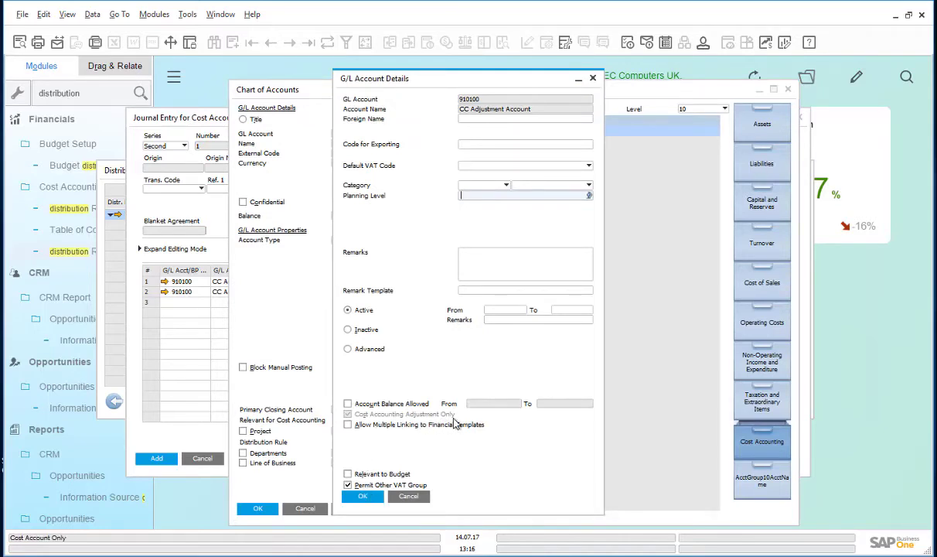
left_click(352, 495)
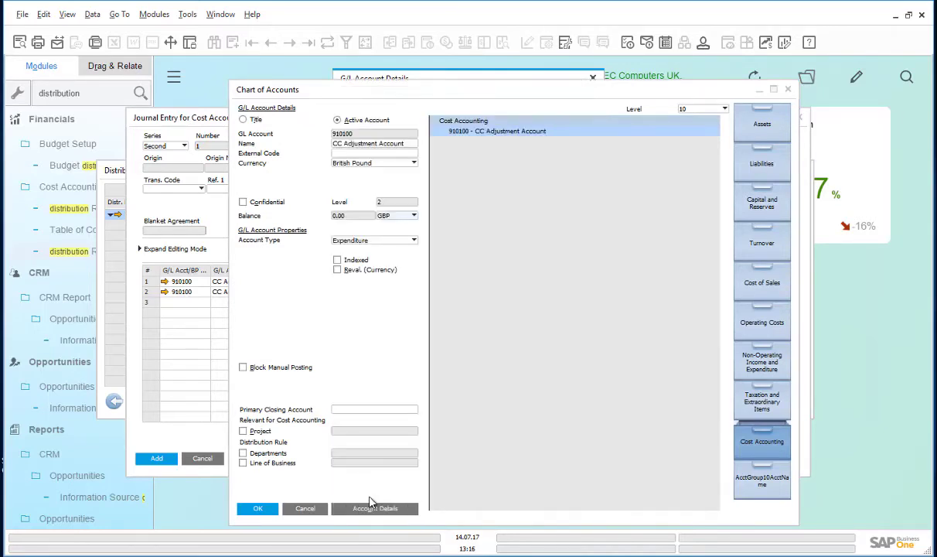
left_click(259, 509)
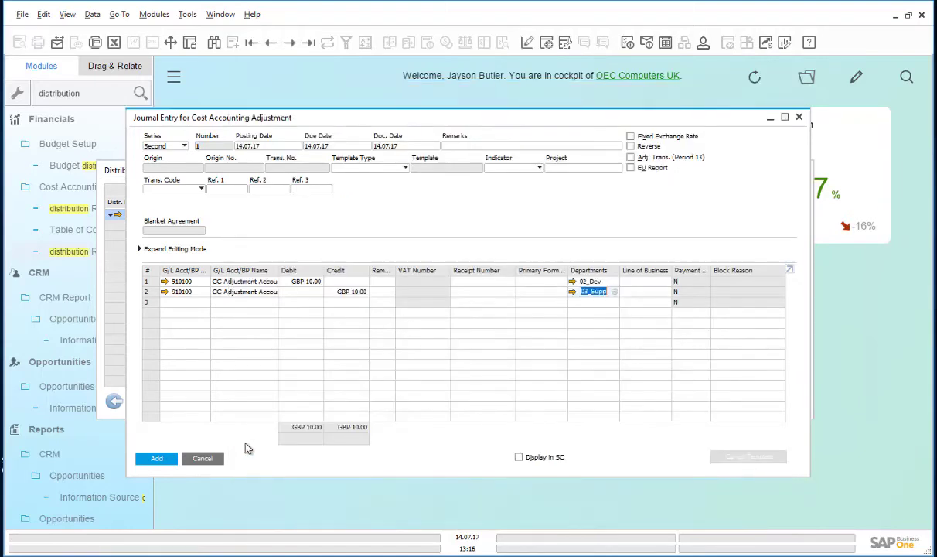
left_click(157, 459)
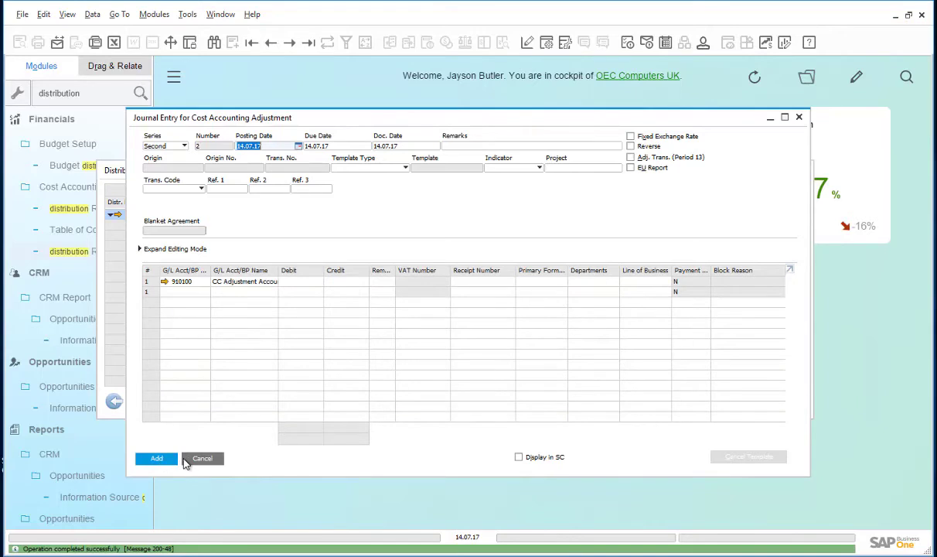
left_click(200, 460)
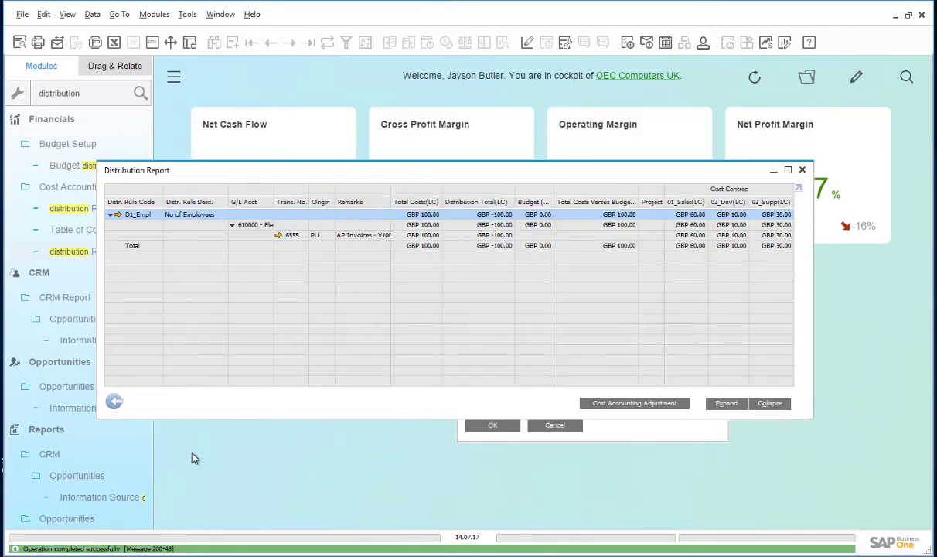
Step: Rerun and collapse the Distribution Report to confirm £10 under Development and -£10 under Support
left_click(116, 404)
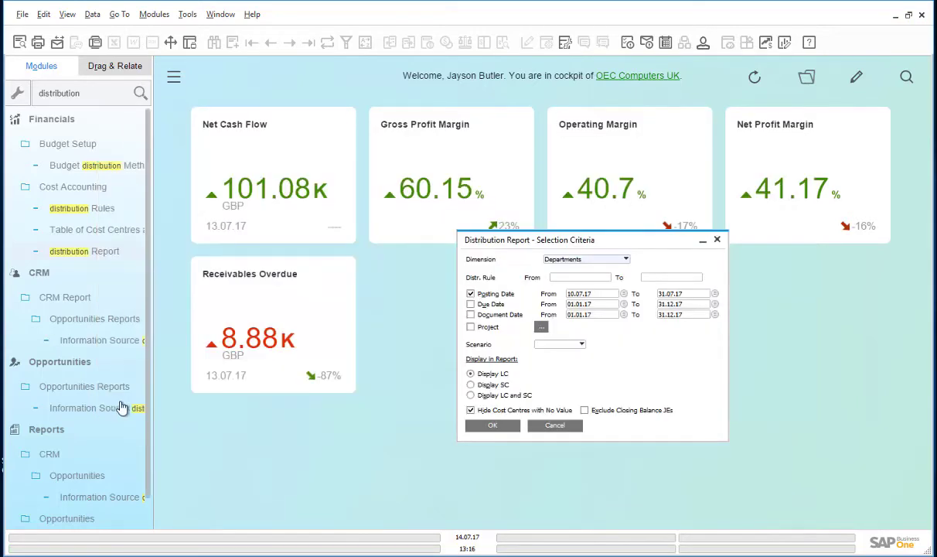
left_click(492, 425)
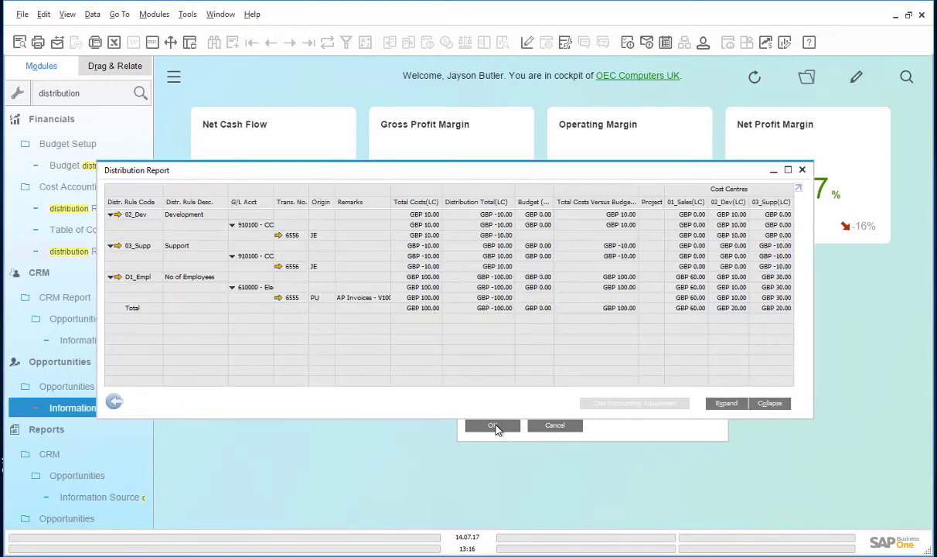
left_click(770, 403)
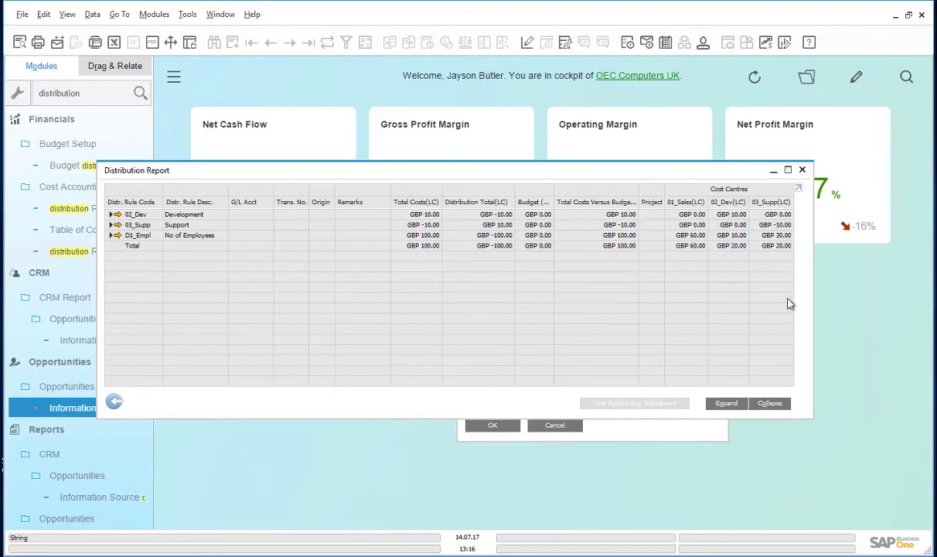
left_click(193, 246)
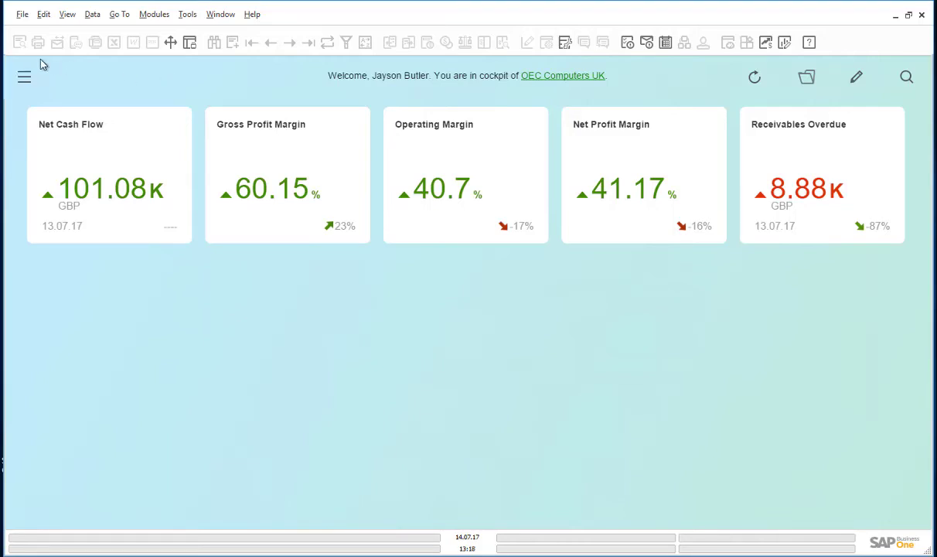
Step: From Financials > Journal Vouchers, add a cost accounting adjustment entry to new voucher 2
left_click(24, 76)
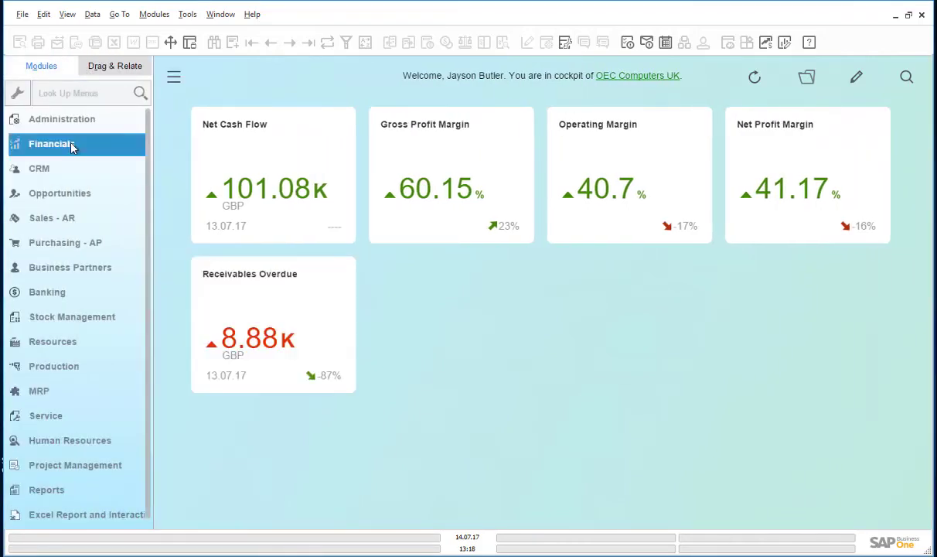
left_click(74, 142)
left_click(77, 207)
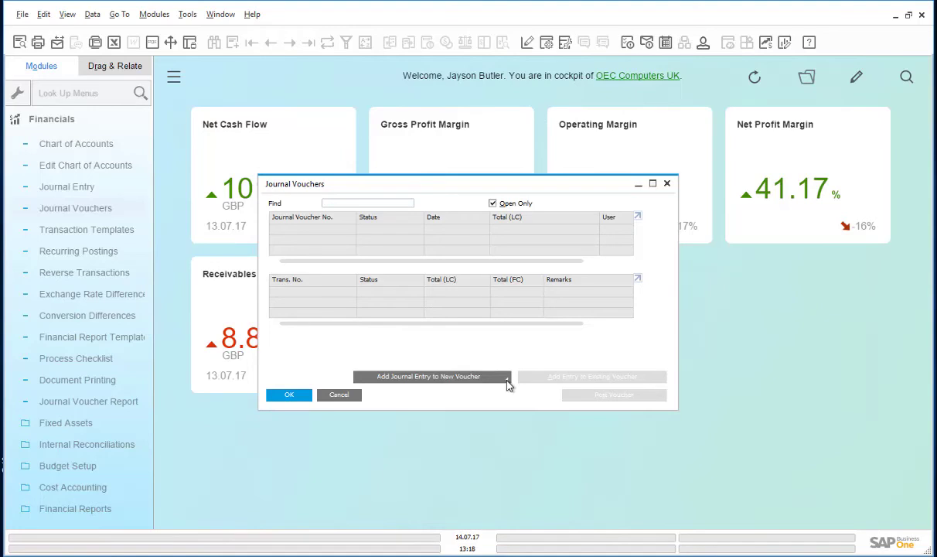
left_click(508, 381)
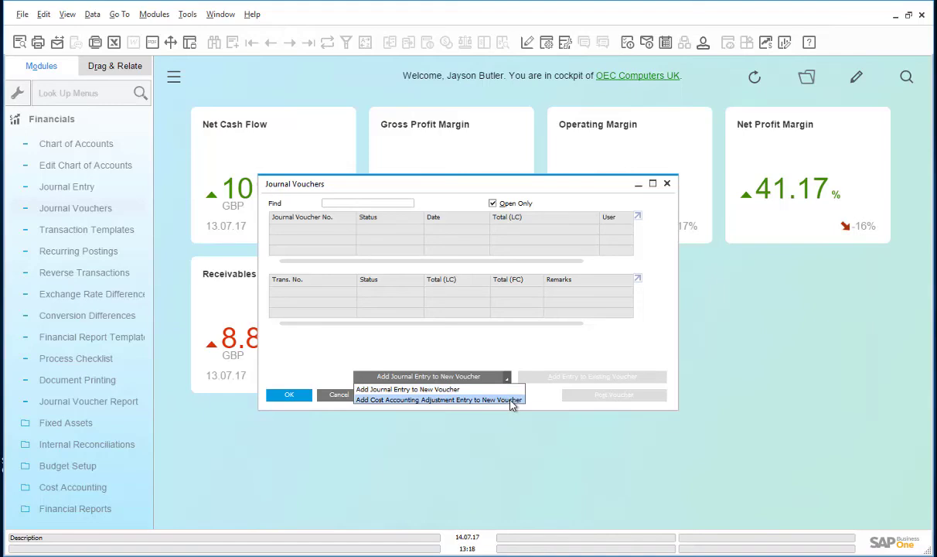
left_click(510, 400)
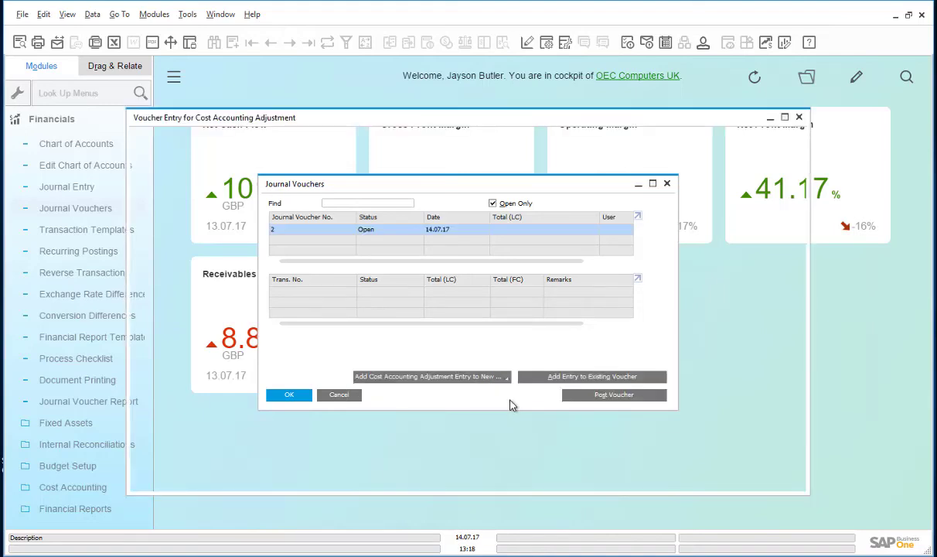